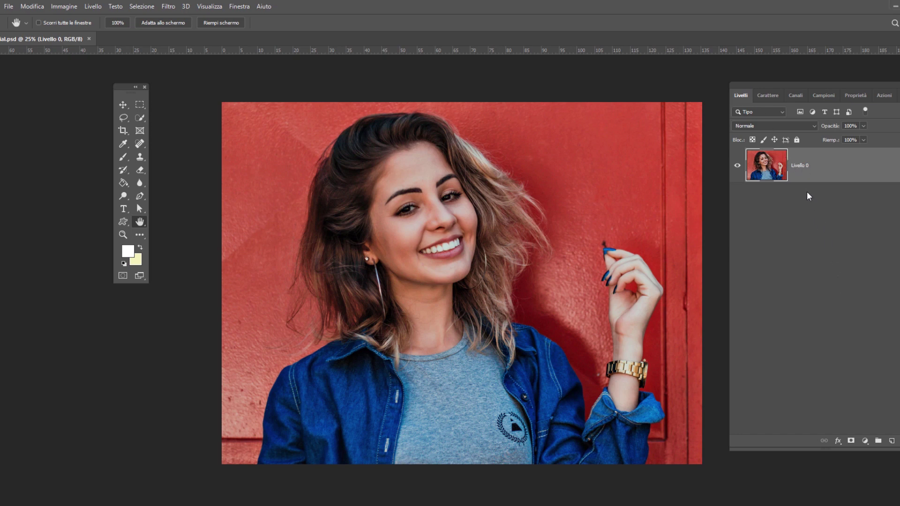
- Duplicate the portrait layer Livello 0 to create Livello 0 copia
{"action": "left_click_drag", "start_coordinate": [797, 167], "coordinate": [892, 441]}
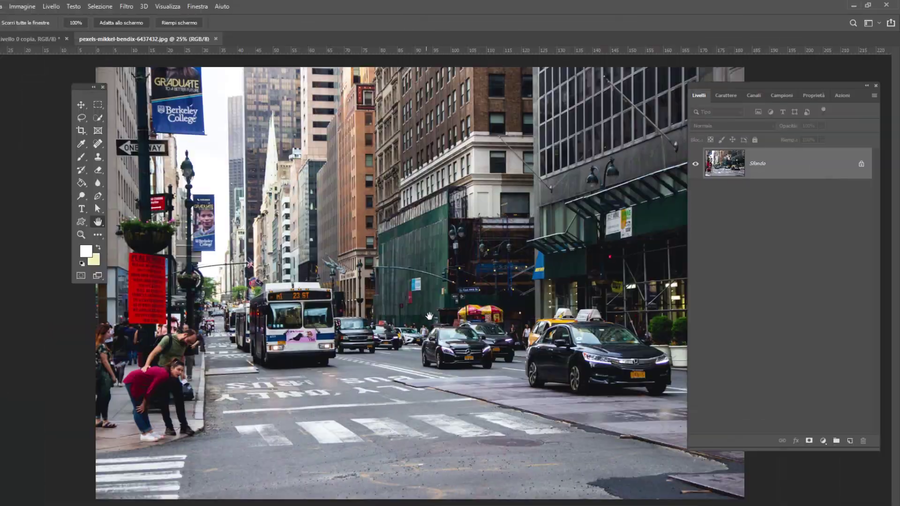
- Unlock the street photo's background layer, then select all of it and copy it
{"action": "double_click", "coordinate": [763, 164]}
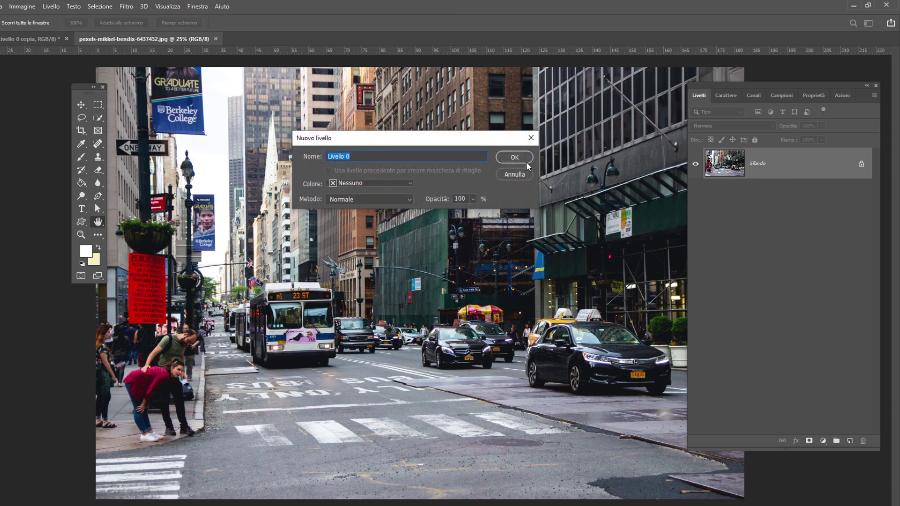
{"action": "left_click", "coordinate": [514, 159]}
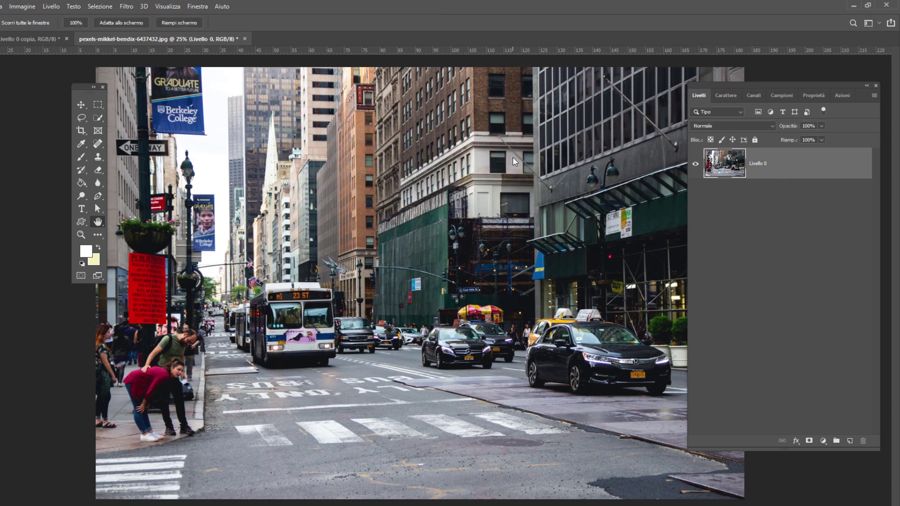
{"action": "left_click", "coordinate": [128, 6]}
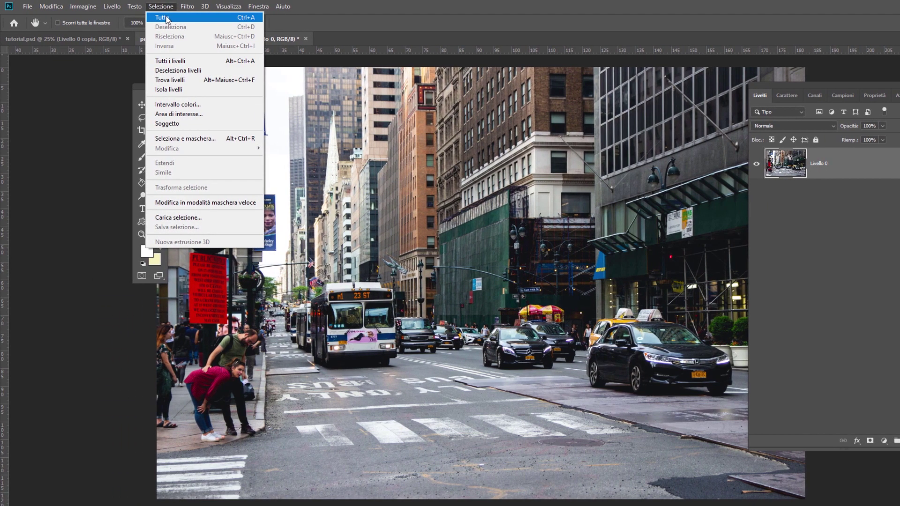
{"action": "left_click", "coordinate": [162, 18]}
{"action": "left_click", "coordinate": [53, 7]}
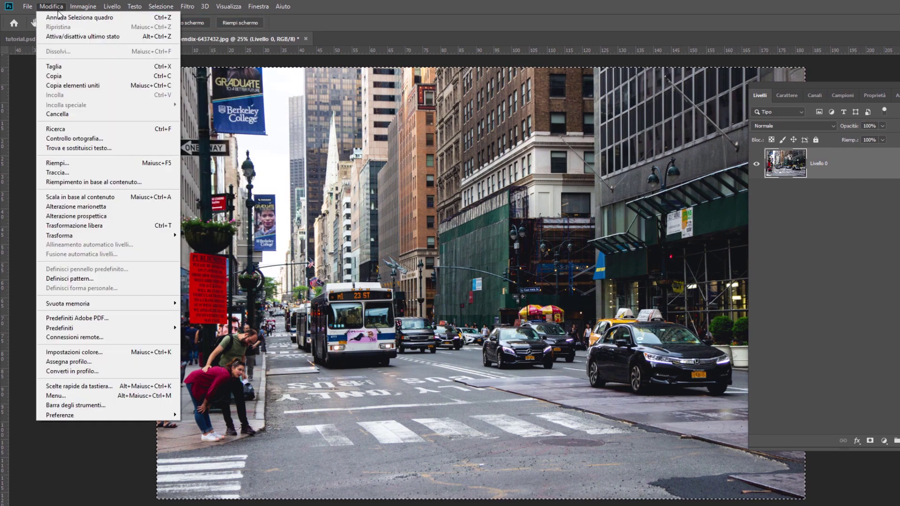
{"action": "left_click", "coordinate": [65, 76]}
- Paste the street photo into tutorial.psd as Livello 1, scaled to 84.09% to fit the canvas
{"action": "left_click", "coordinate": [74, 37]}
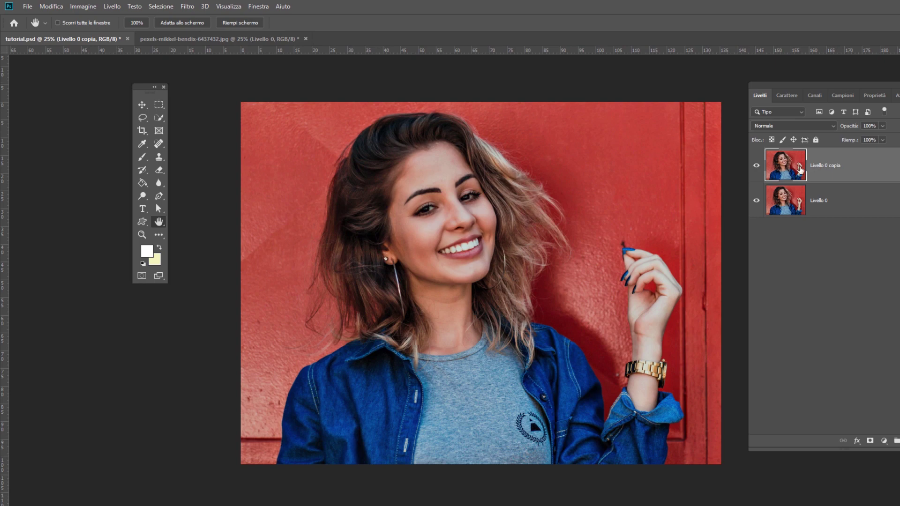
{"action": "left_click", "coordinate": [50, 6]}
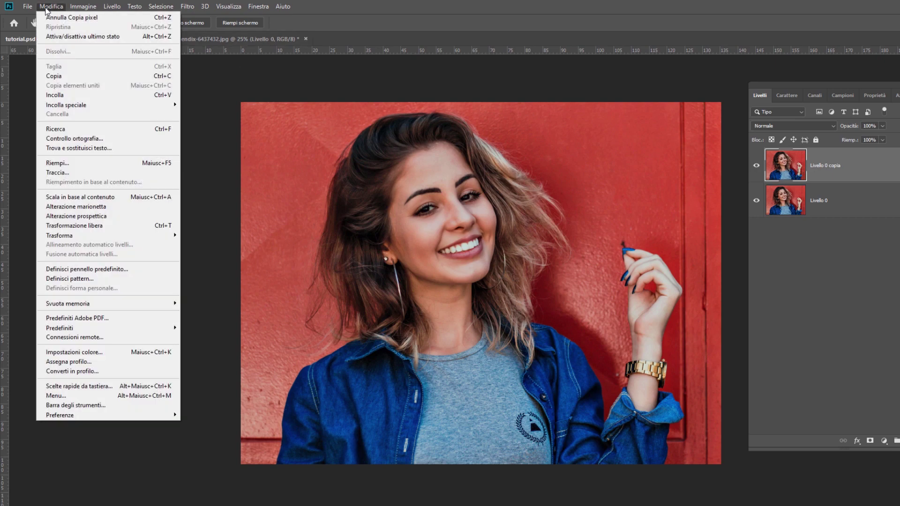
{"action": "left_click", "coordinate": [70, 94]}
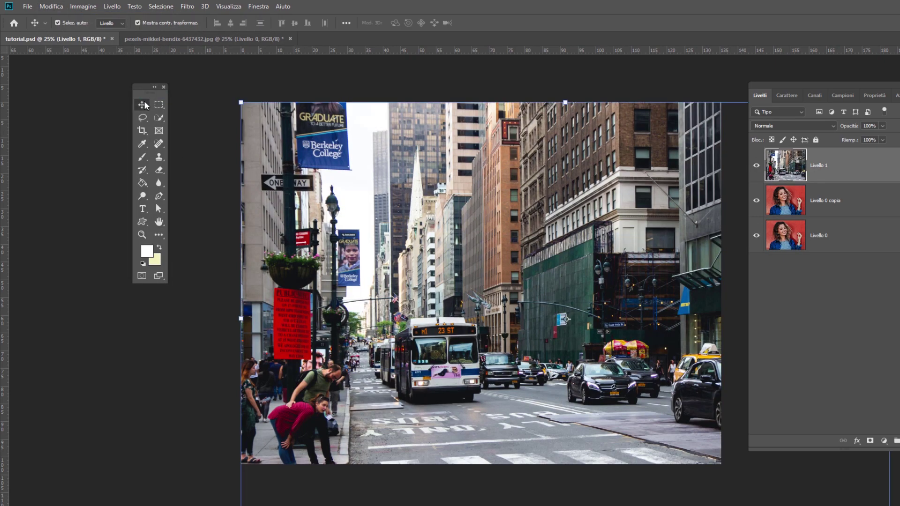
{"action": "key", "text": "ctrl+t"}
{"action": "key", "text": "ctrl+0"}
{"action": "left_click_drag", "start_coordinate": [683, 402], "coordinate": [652, 385]}
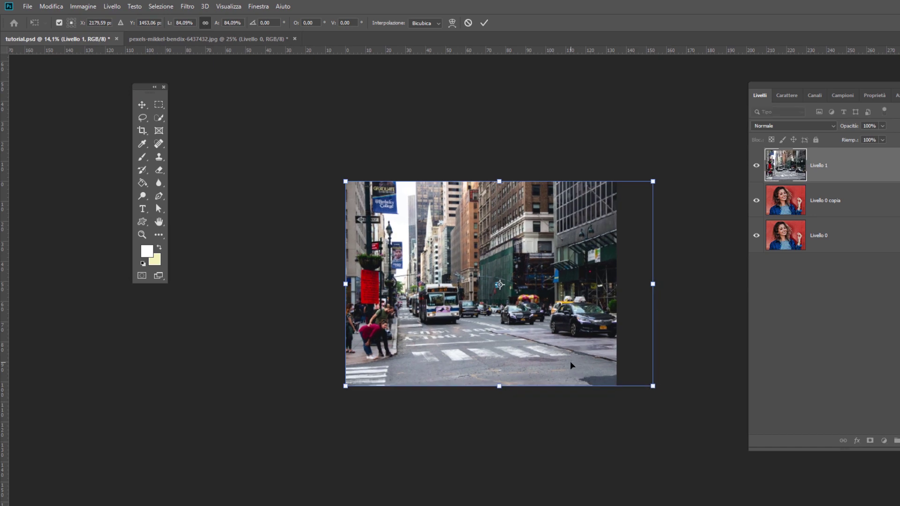
{"action": "key", "text": "ctrl+plus"}
{"action": "key", "text": "ctrl+plus"}
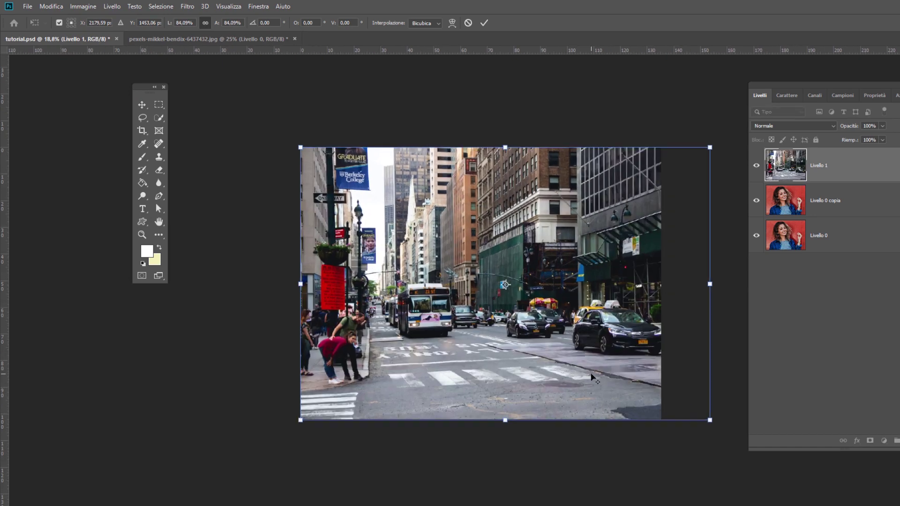
{"action": "left_click", "coordinate": [484, 23]}
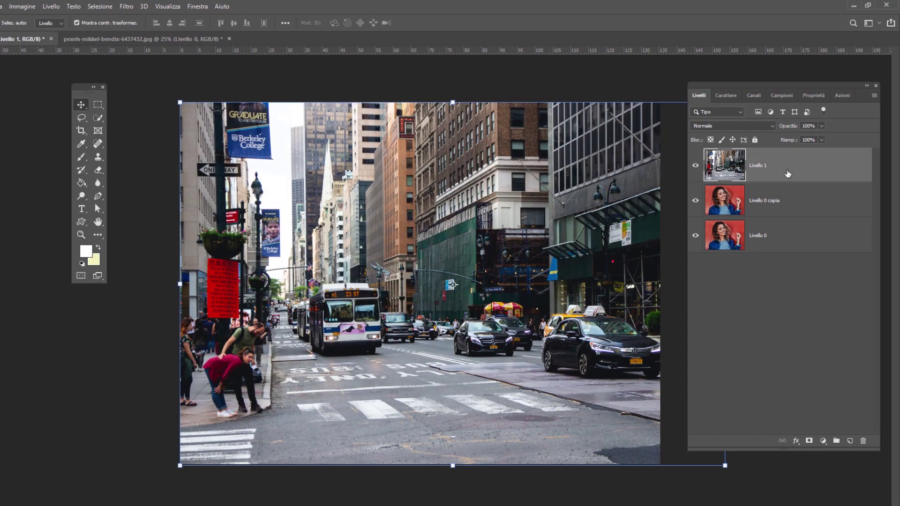
- Convert Livello 1 to a smart object and apply a 12 px Gaussian blur (Controllo sfocatura)
{"action": "right_click", "coordinate": [788, 174]}
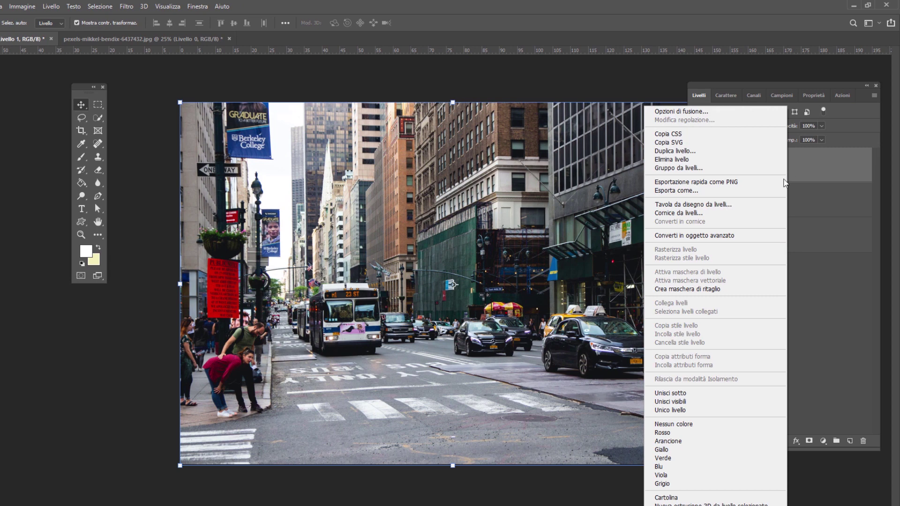
{"action": "left_click", "coordinate": [746, 236]}
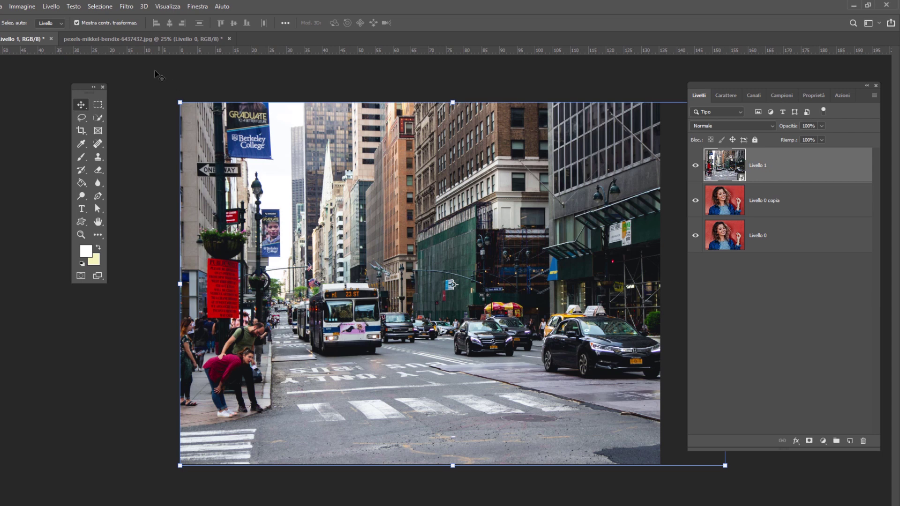
{"action": "left_click", "coordinate": [127, 7]}
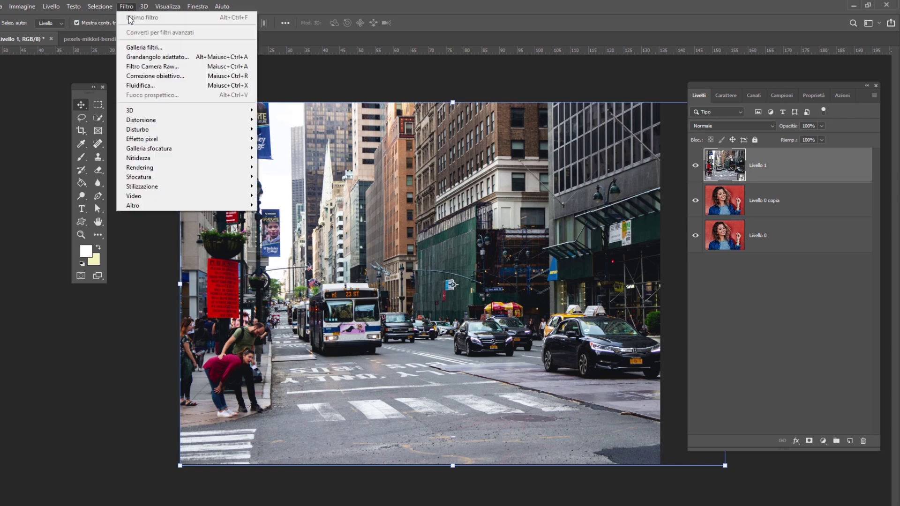
{"action": "mouse_move", "coordinate": [139, 176]}
{"action": "left_click", "coordinate": [299, 177]}
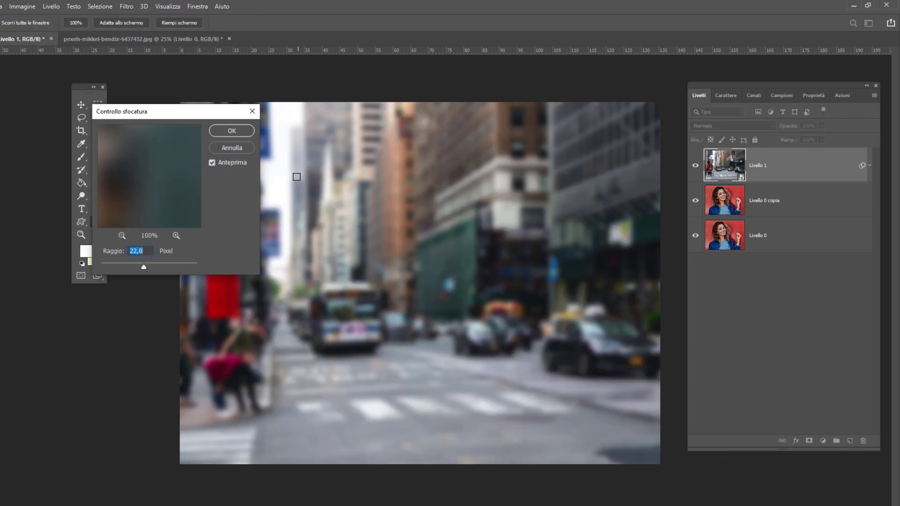
{"action": "type", "text": "12"}
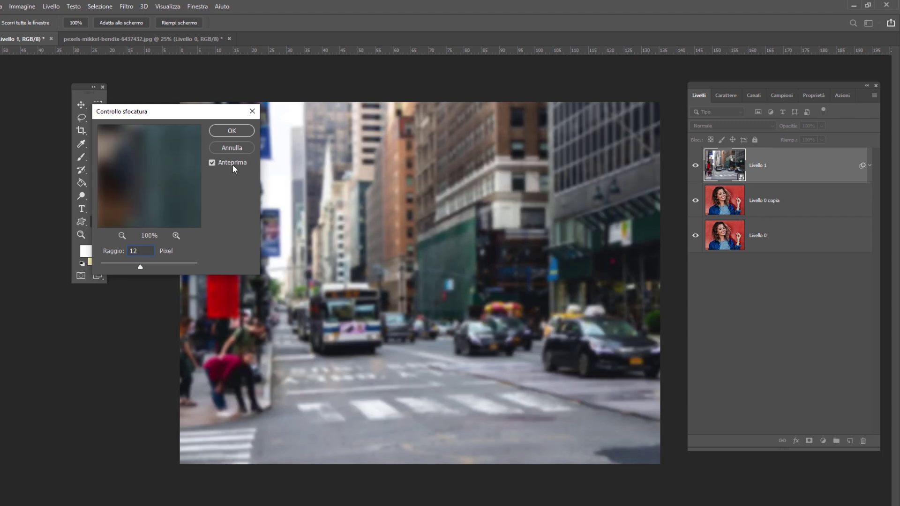
{"action": "left_click", "coordinate": [239, 129]}
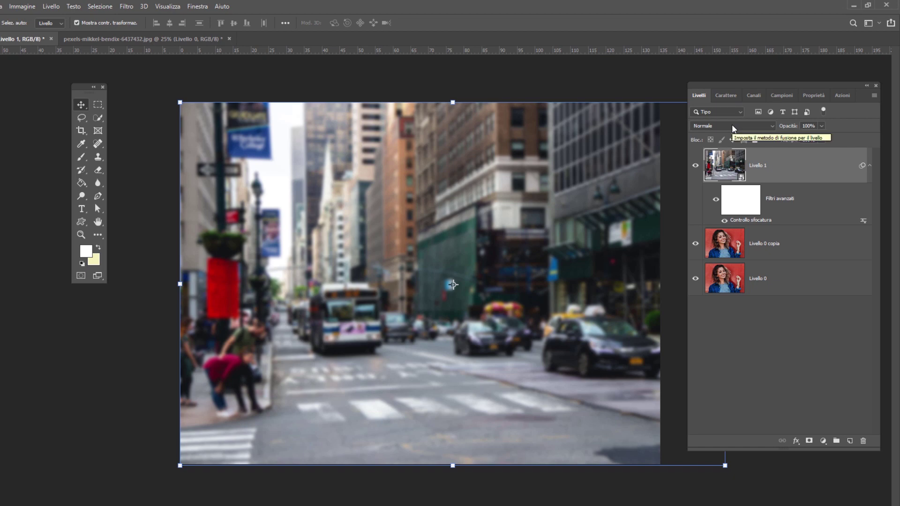
- Set Livello 1's blend mode to Scolora (Screen)
{"action": "left_click", "coordinate": [734, 127]}
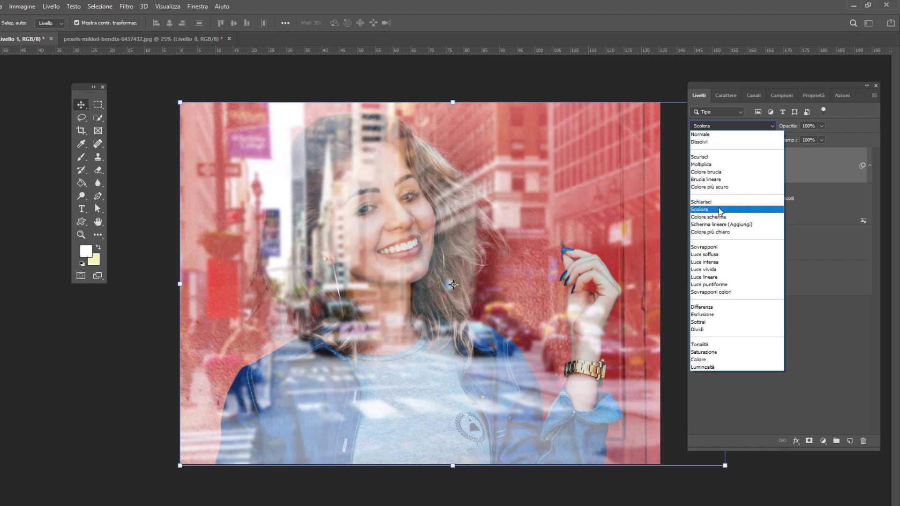
{"action": "left_click", "coordinate": [720, 210]}
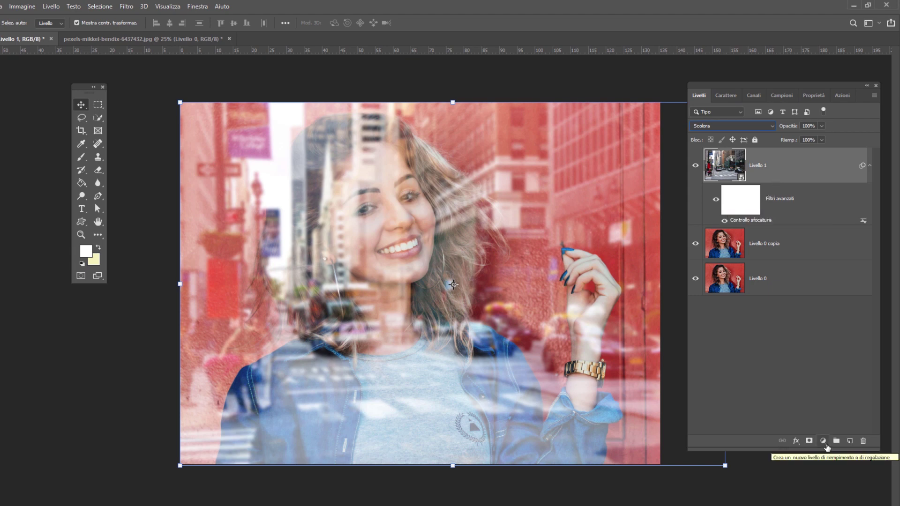
- Add a Levels adjustment layer clipped to the street layer Livello 1
{"action": "left_click", "coordinate": [826, 448]}
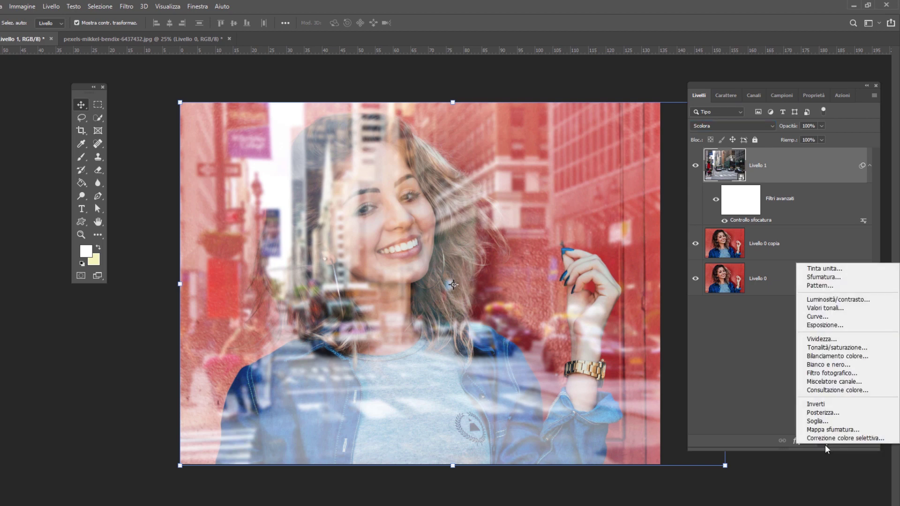
{"action": "left_click", "coordinate": [838, 309]}
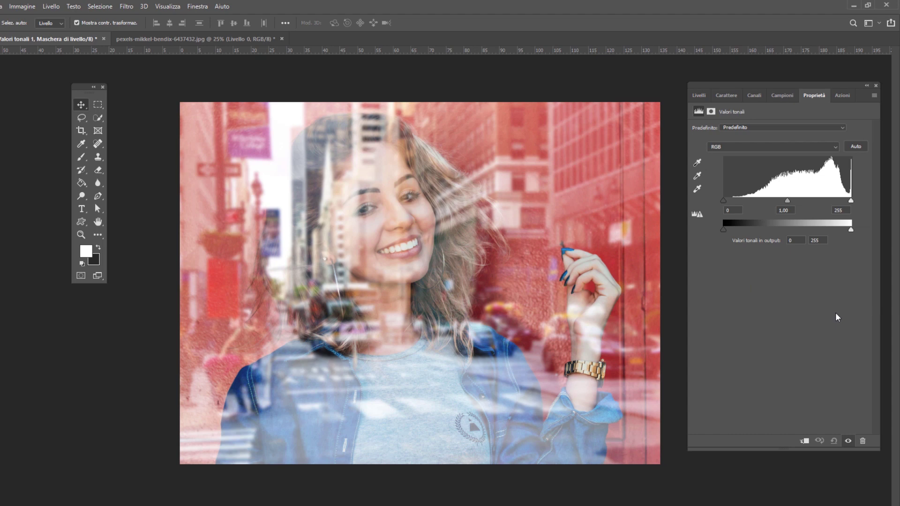
{"action": "left_click", "coordinate": [698, 97]}
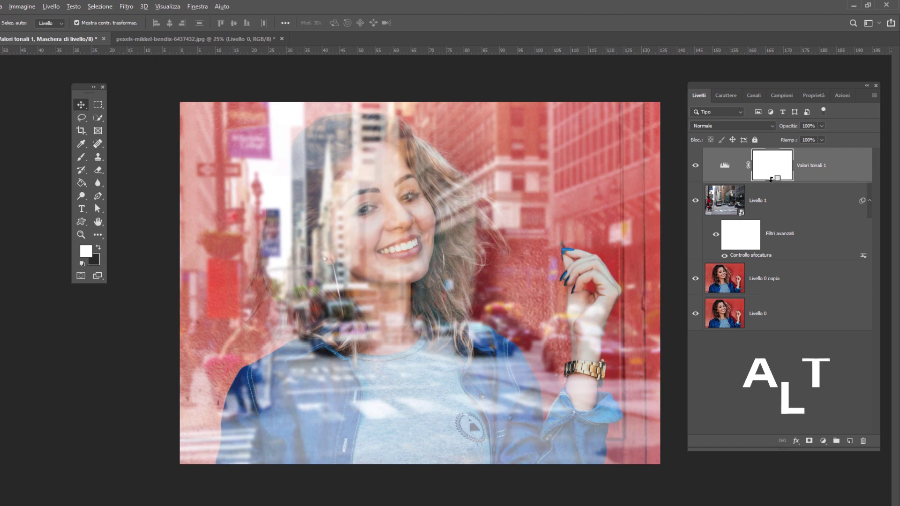
{"action": "left_click", "coordinate": [771, 181], "text": "alt"}
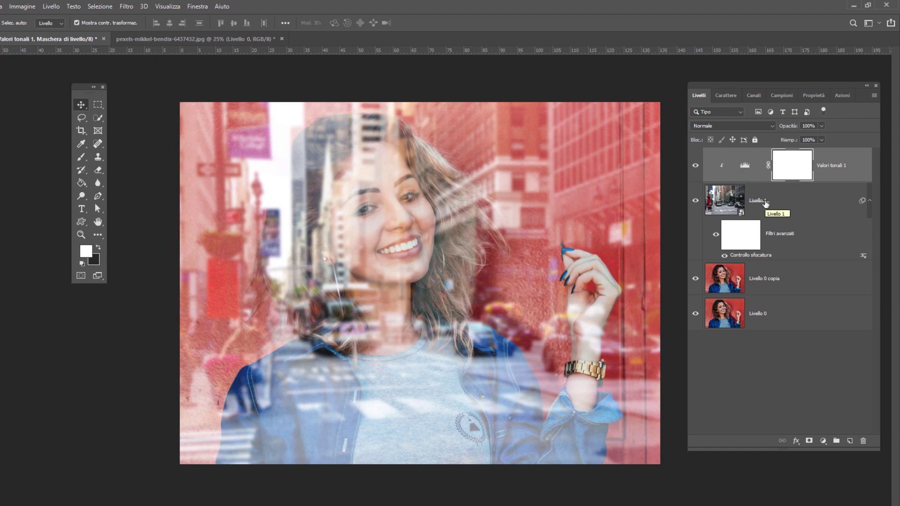
- Set the Levels input black to 88, midtones to 0,42, and output black to 15
{"action": "double_click", "coordinate": [745, 165]}
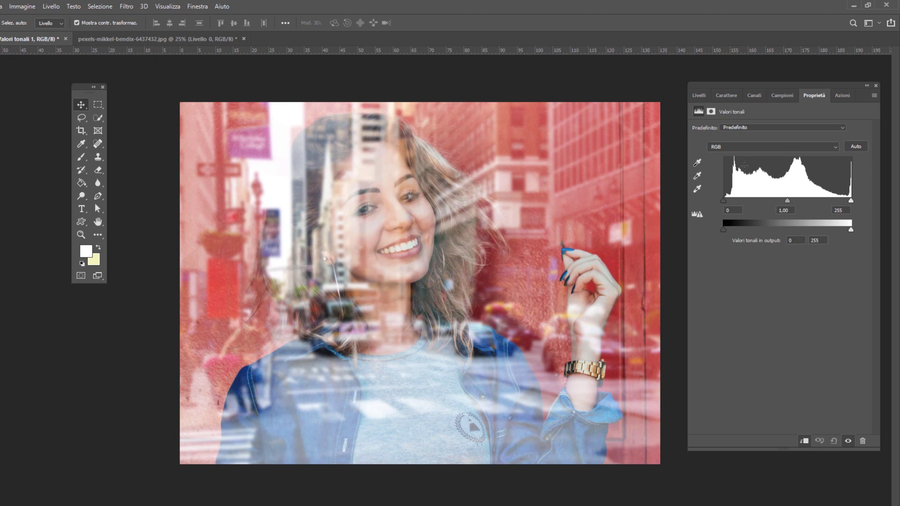
{"action": "left_click_drag", "start_coordinate": [723, 200], "coordinate": [825, 205]}
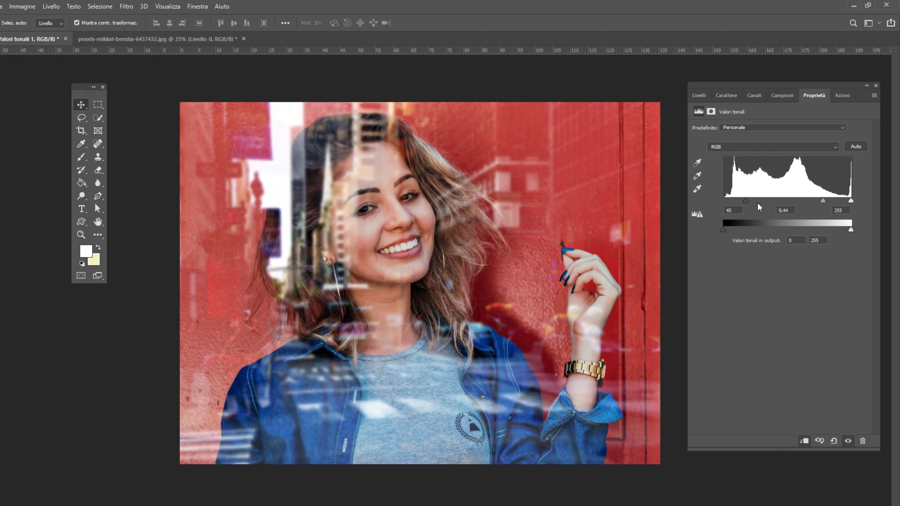
{"action": "left_click_drag", "start_coordinate": [746, 201], "coordinate": [768, 200]}
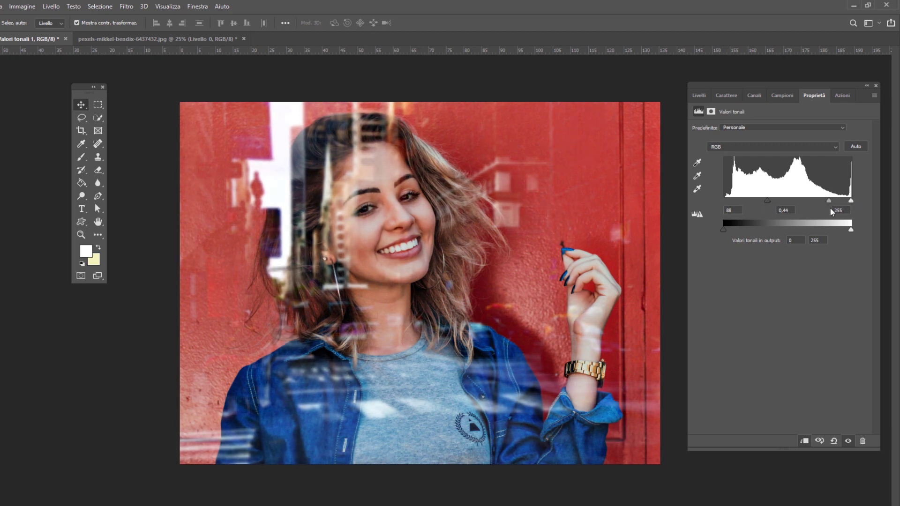
{"action": "left_click_drag", "start_coordinate": [829, 201], "coordinate": [829, 202]}
{"action": "left_click_drag", "start_coordinate": [723, 230], "coordinate": [732, 233]}
{"action": "left_click_drag", "start_coordinate": [732, 233], "coordinate": [733, 233]}
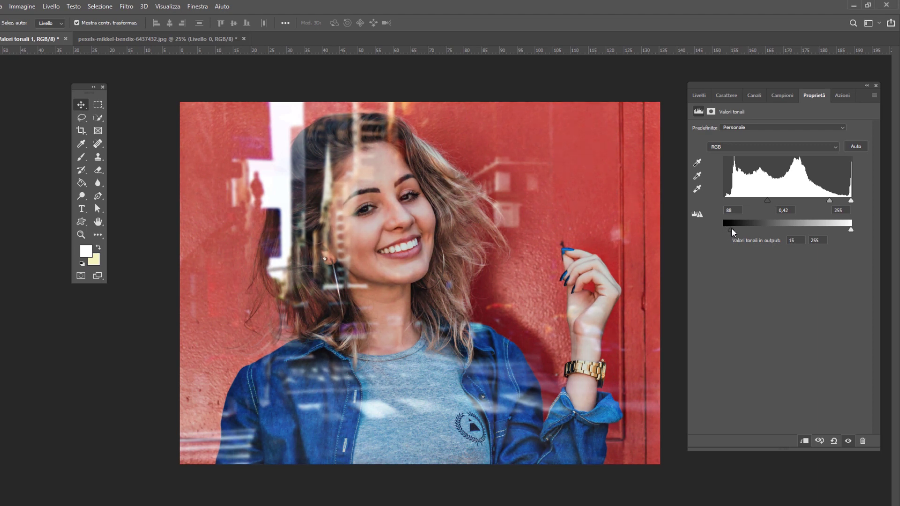
{"action": "left_click", "coordinate": [699, 97]}
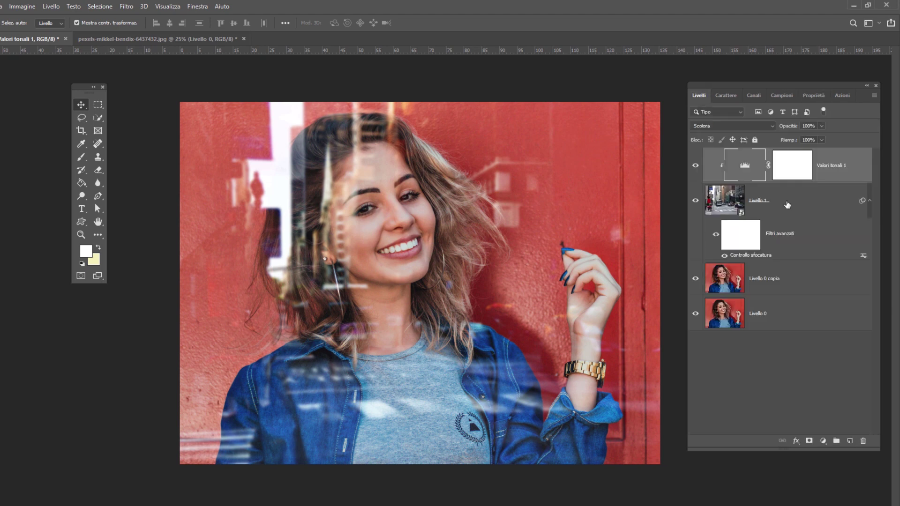
- Apply Tonalità/saturazione to Livello 1 with Saturazione set to -57
{"action": "left_click", "coordinate": [789, 205]}
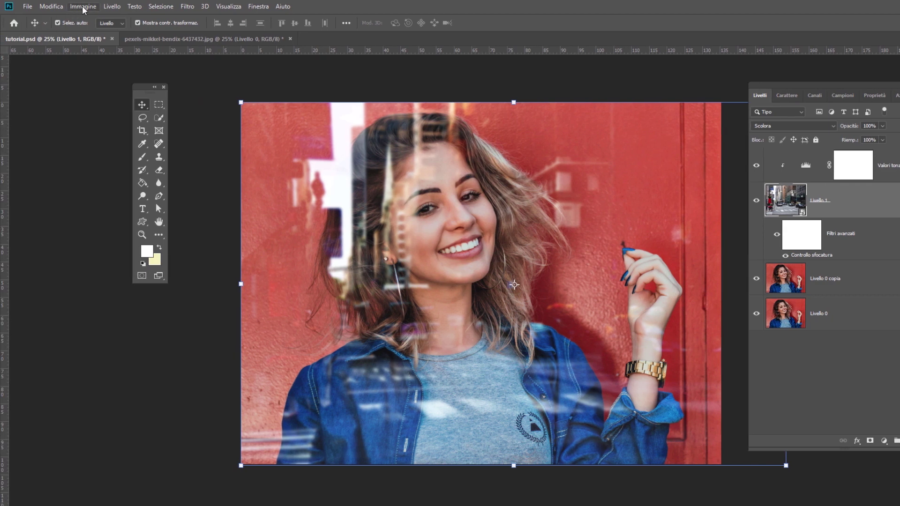
{"action": "left_click", "coordinate": [83, 7]}
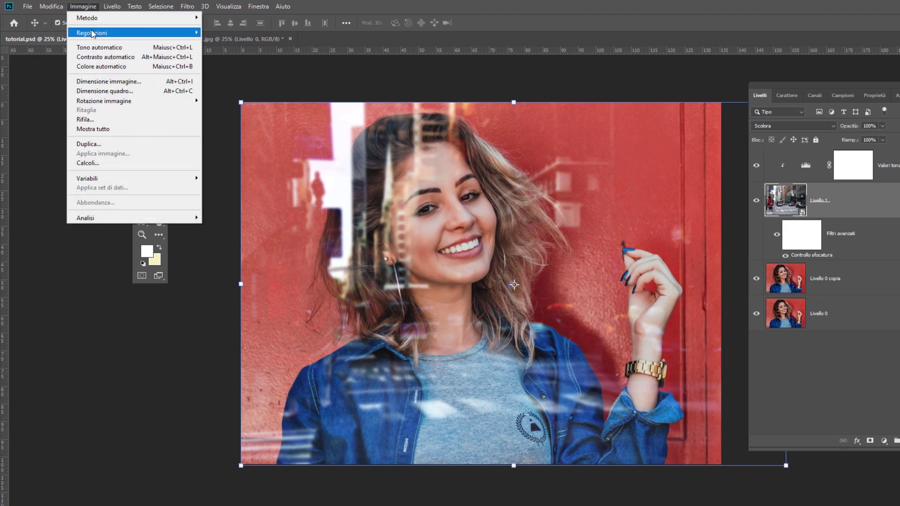
{"action": "mouse_move", "coordinate": [134, 32]}
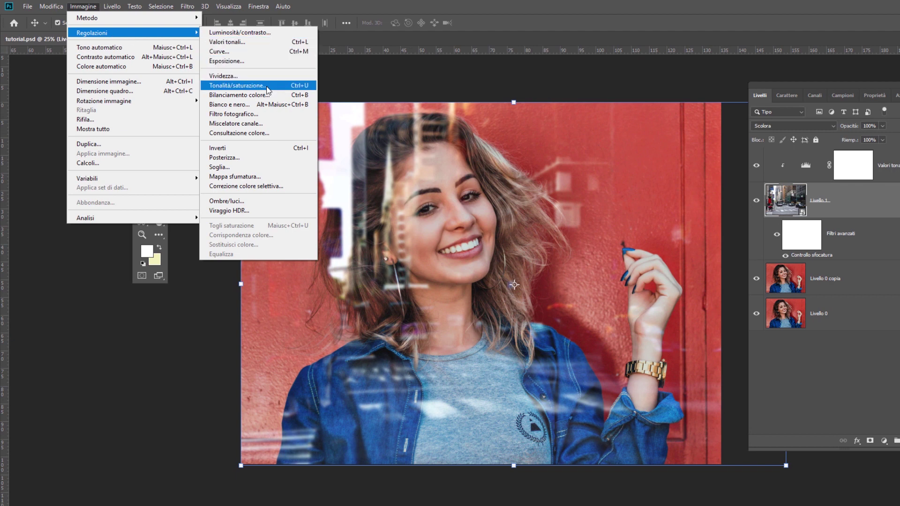
{"action": "left_click", "coordinate": [270, 87]}
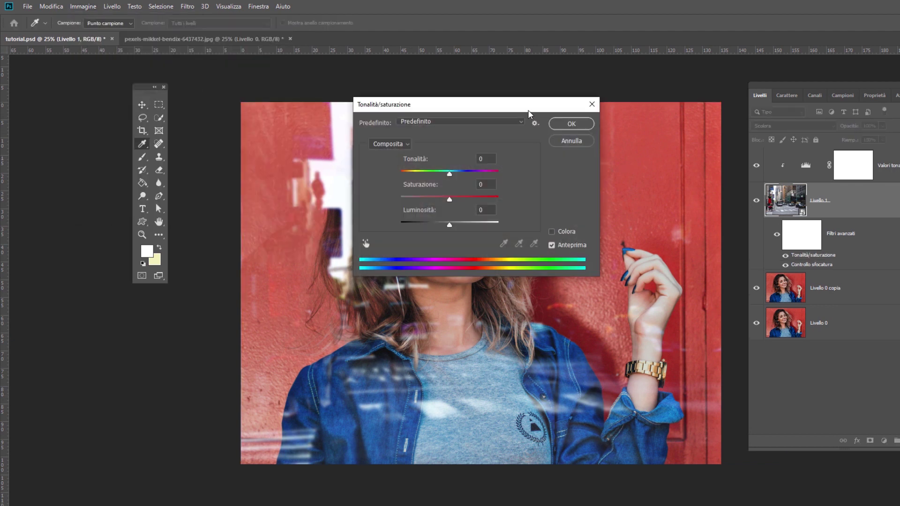
{"action": "left_click_drag", "start_coordinate": [569, 107], "coordinate": [771, 100]}
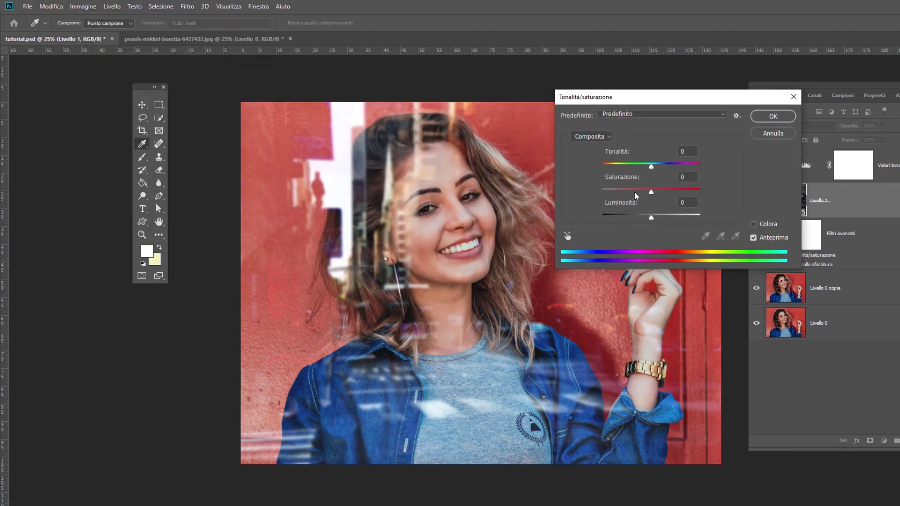
{"action": "left_click_drag", "start_coordinate": [631, 190], "coordinate": [626, 190]}
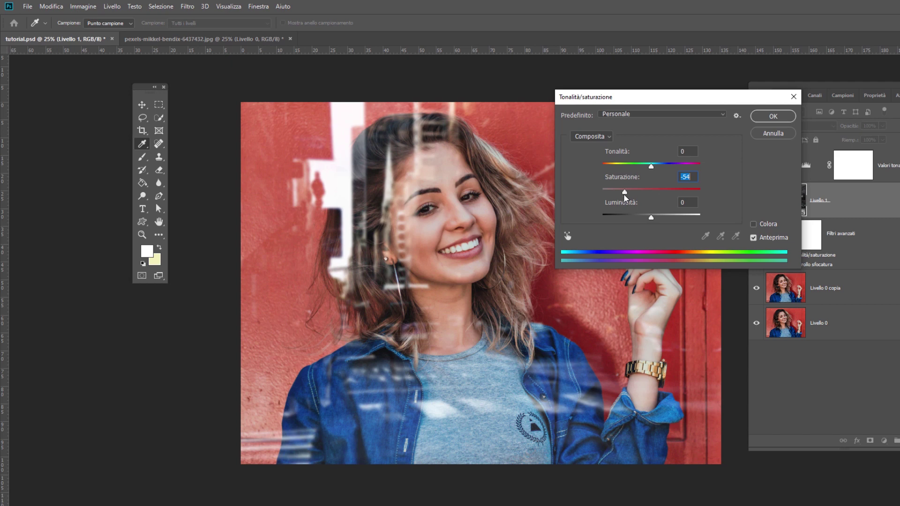
{"action": "left_click_drag", "start_coordinate": [691, 97], "coordinate": [745, 88]}
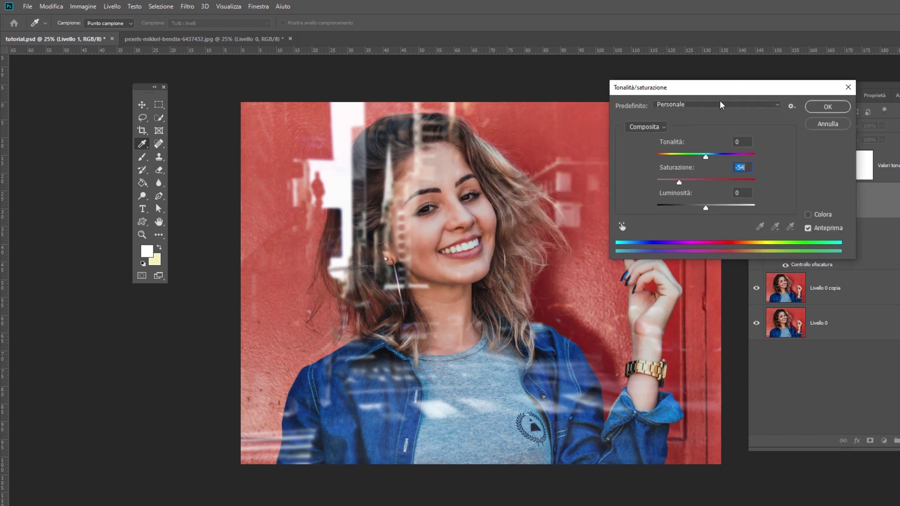
{"action": "left_click_drag", "start_coordinate": [680, 182], "coordinate": [734, 187]}
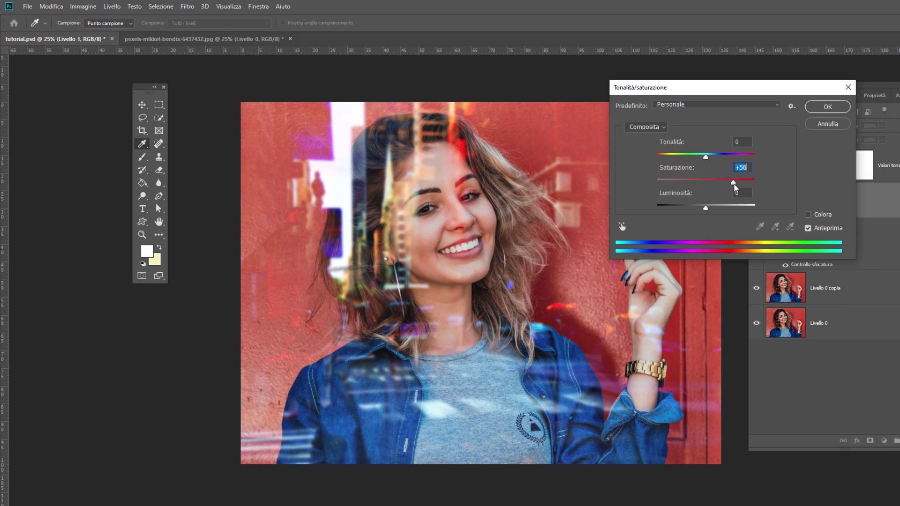
{"action": "left_click_drag", "start_coordinate": [734, 187], "coordinate": [680, 186]}
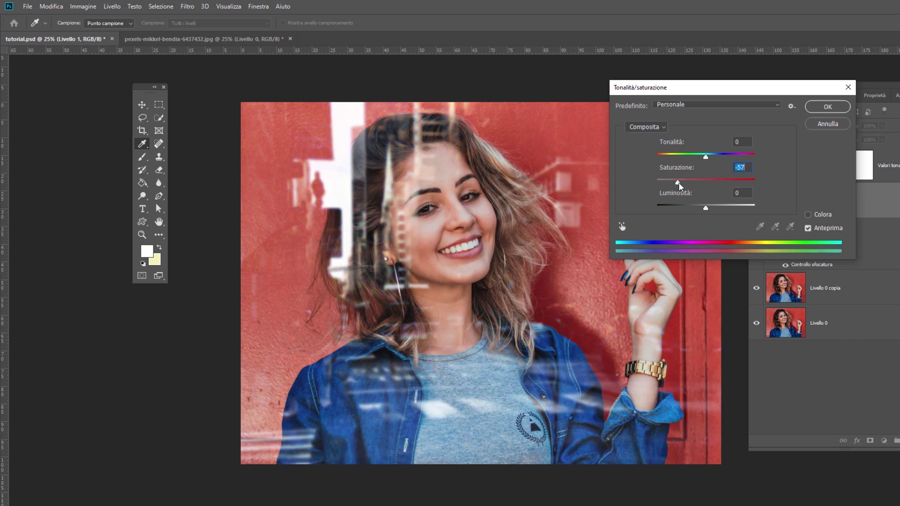
{"action": "left_click", "coordinate": [828, 107]}
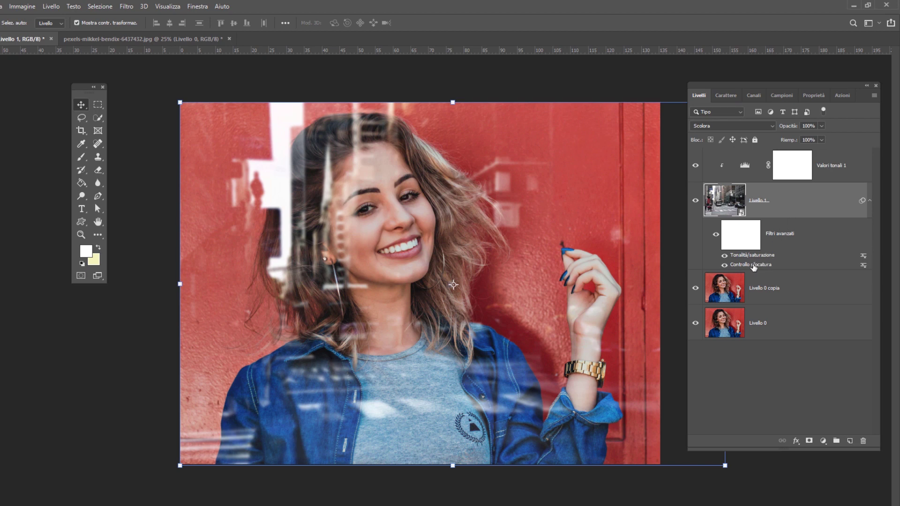
- Raise the street layer's blur radius to 22 px and compare before/after via layer visibility
{"action": "double_click", "coordinate": [751, 265]}
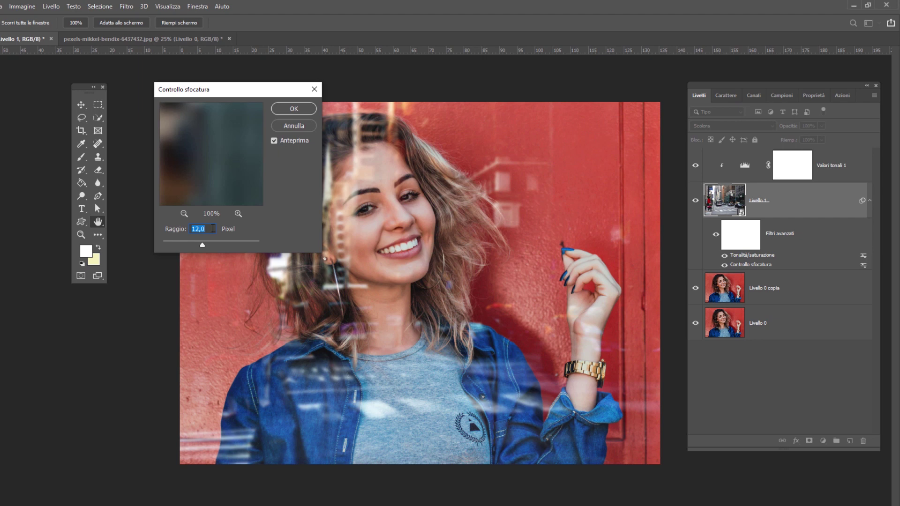
{"action": "type", "text": "22"}
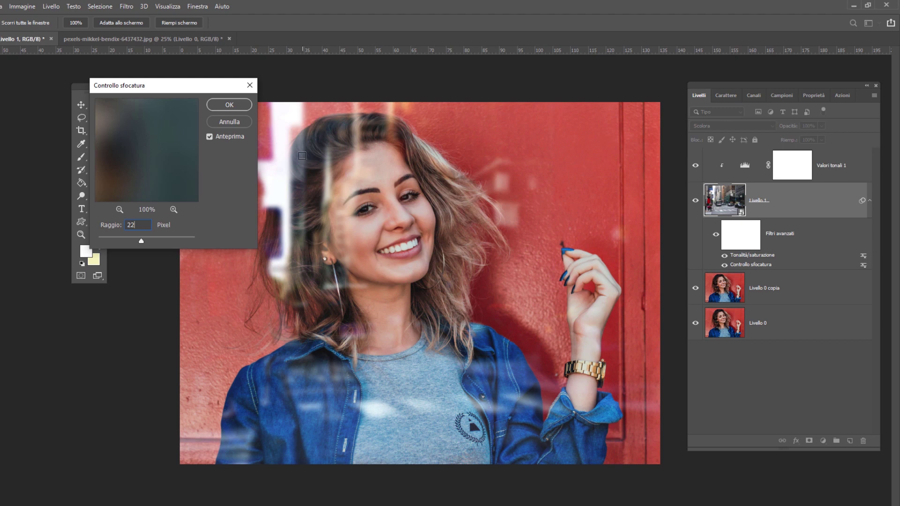
{"action": "left_click", "coordinate": [218, 106]}
{"action": "left_click", "coordinate": [695, 323], "text": "alt"}
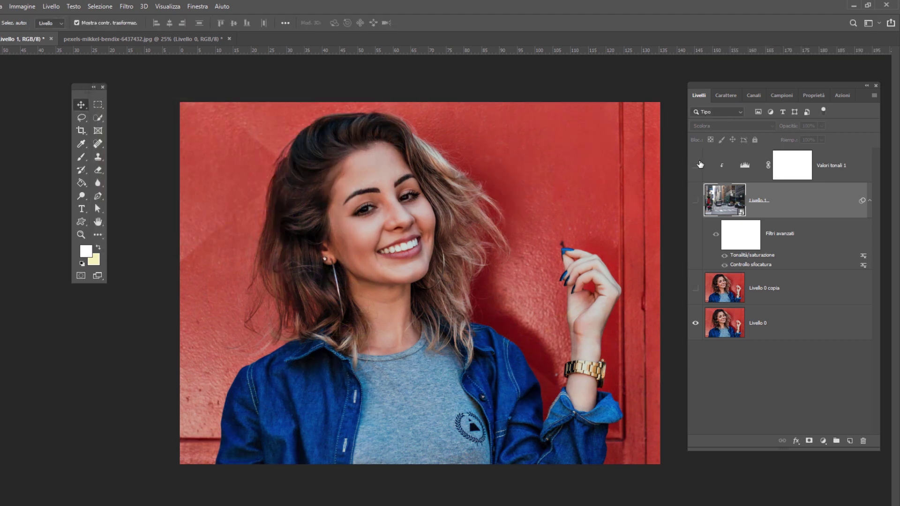
{"action": "left_click", "coordinate": [697, 168]}
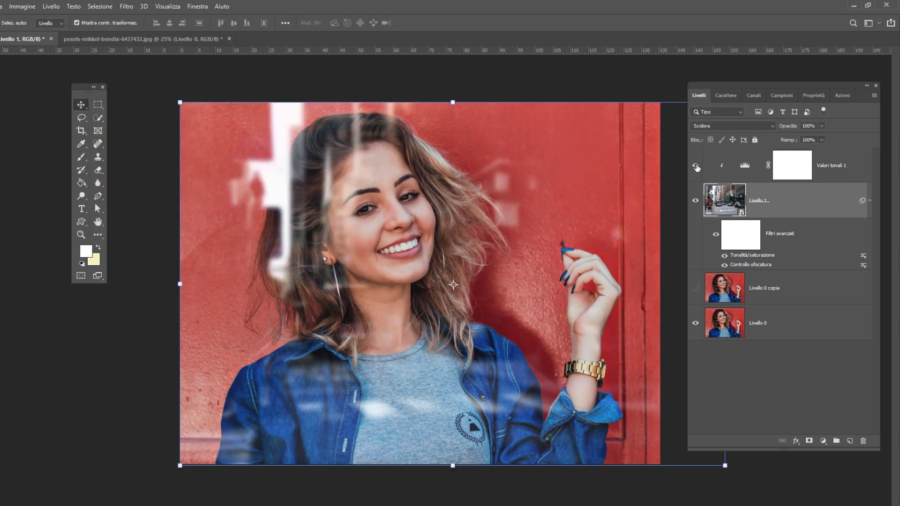